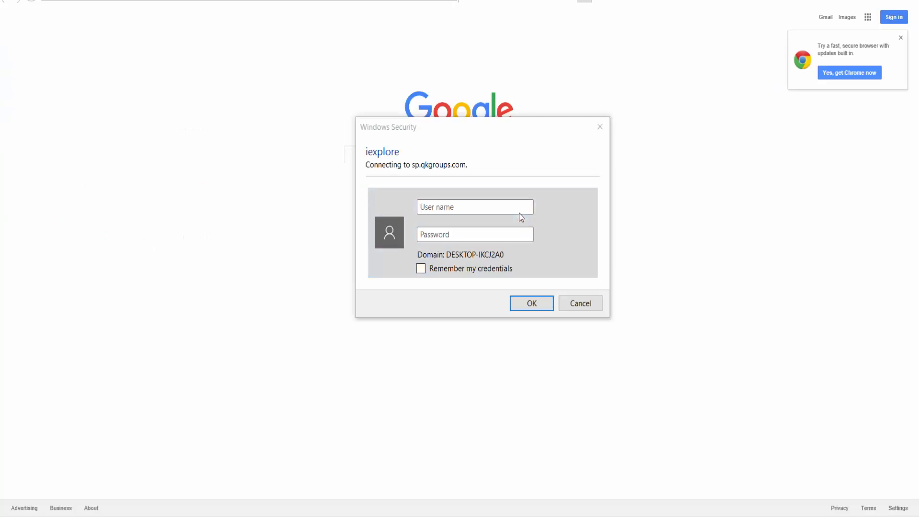
Sign in to sp.qkgroups.com in the Windows Security dialog with the domain user name and password.
{"action": "left_click", "coordinate": [521, 211]}
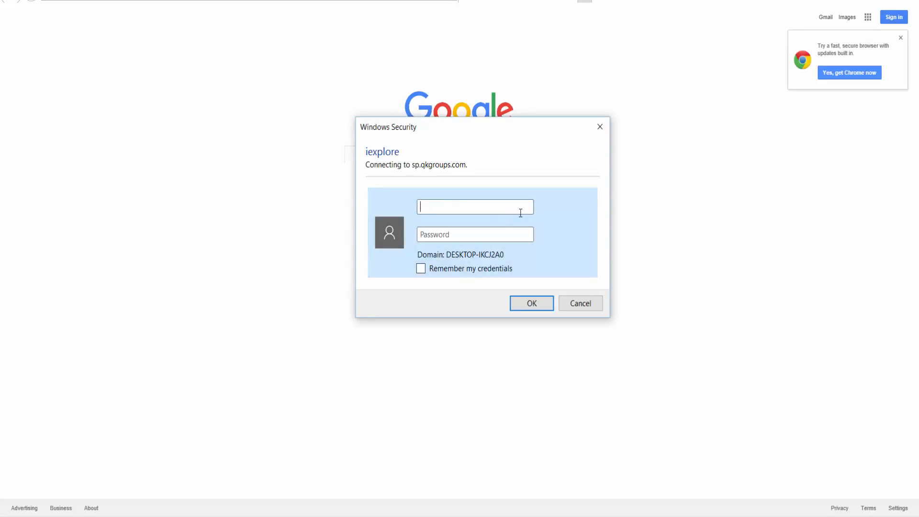
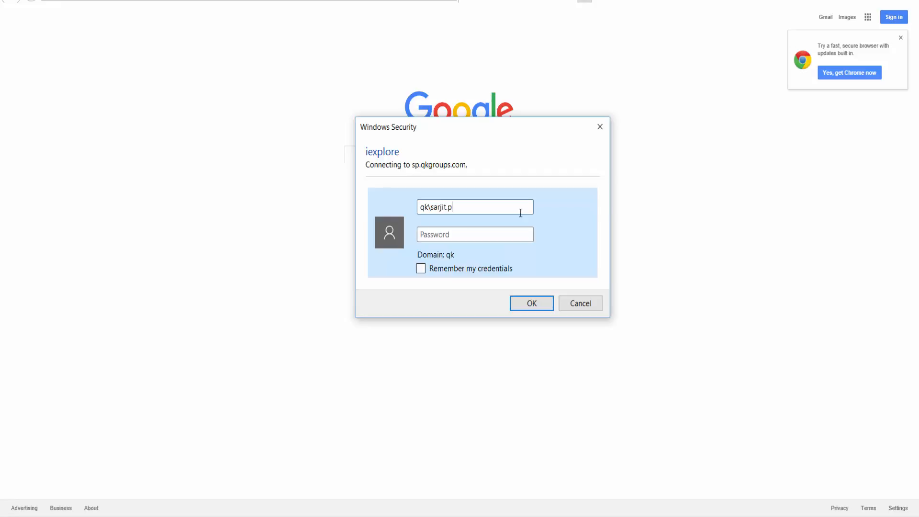
{"action": "key", "text": "Tab"}
{"action": "type", "text": "********"}
{"action": "key", "text": "Return"}
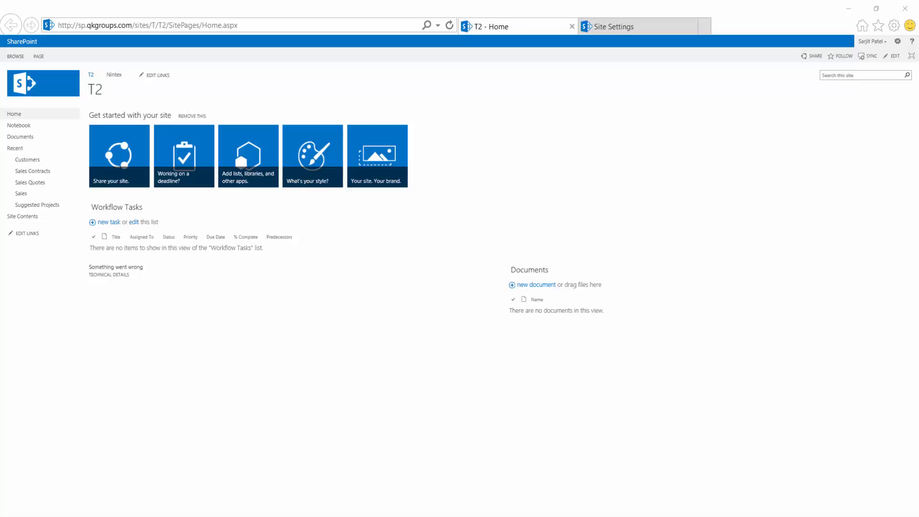
Open the T2 subsite's Site Settings, then view the top-level T site's settings tab.
{"action": "left_click", "coordinate": [898, 41]}
{"action": "left_click", "coordinate": [860, 145]}
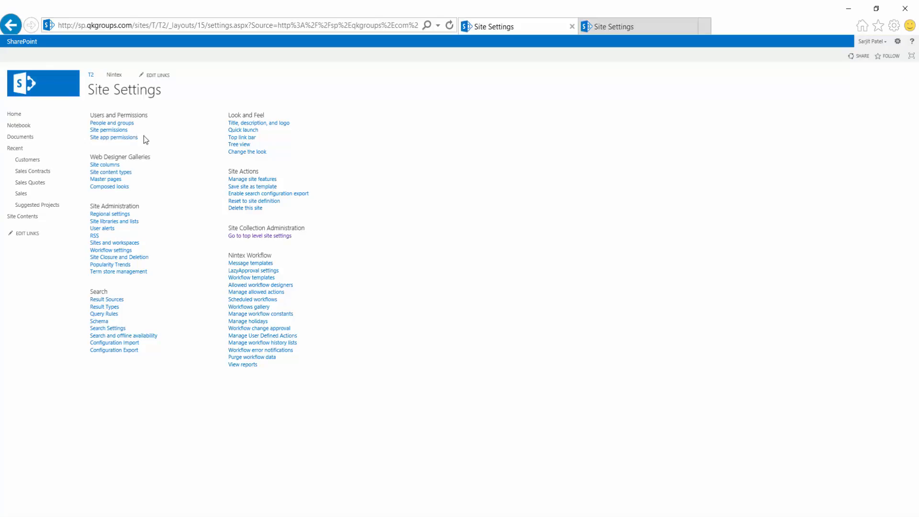
{"action": "left_click", "coordinate": [614, 29]}
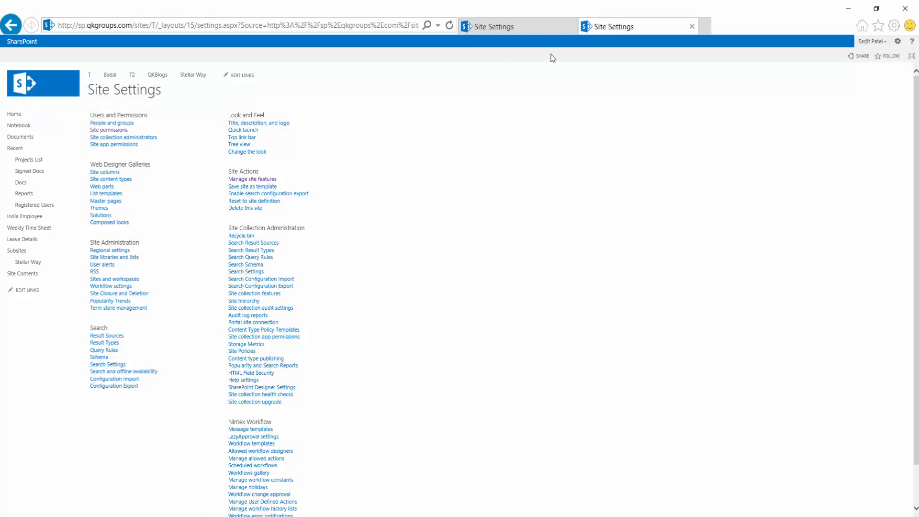
Compare the two Site Settings pages, then load People and groups in a new tab.
{"action": "left_click", "coordinate": [535, 32]}
{"action": "left_click", "coordinate": [605, 27]}
{"action": "left_click", "coordinate": [527, 27]}
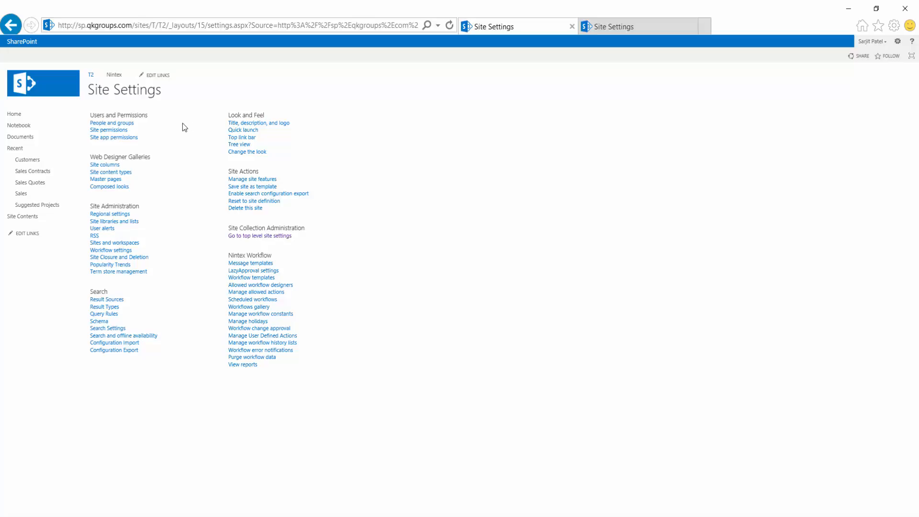
{"action": "middle_click", "coordinate": [126, 124]}
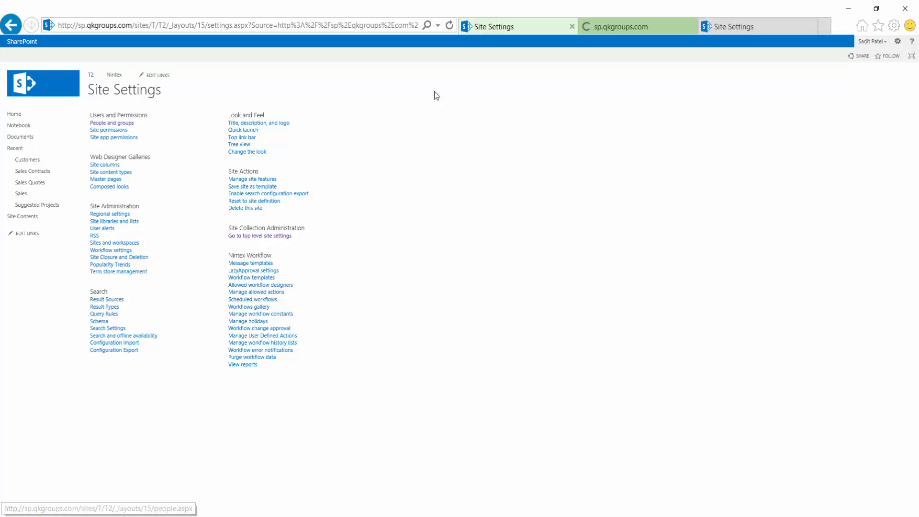
On People and Groups, check the members of the T Visitors and T Owners groups.
{"action": "left_click", "coordinate": [625, 30]}
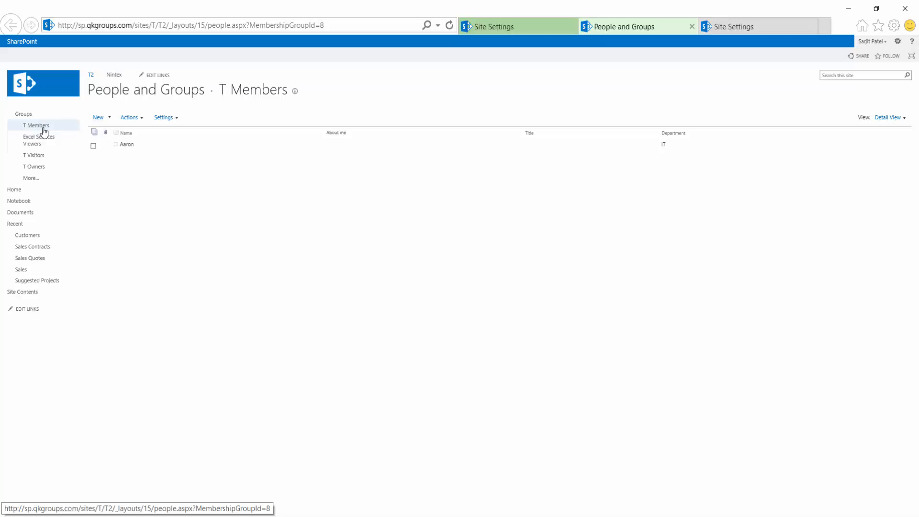
{"action": "left_click", "coordinate": [43, 156]}
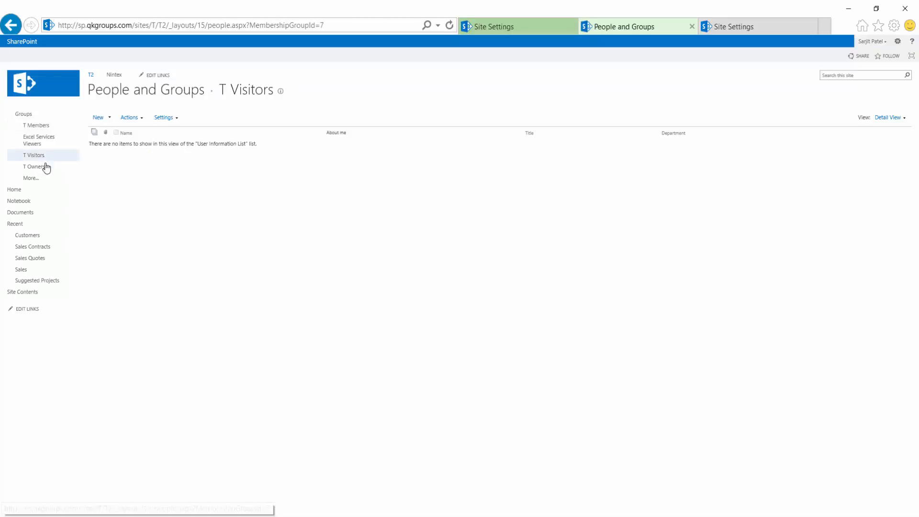
{"action": "left_click", "coordinate": [45, 168]}
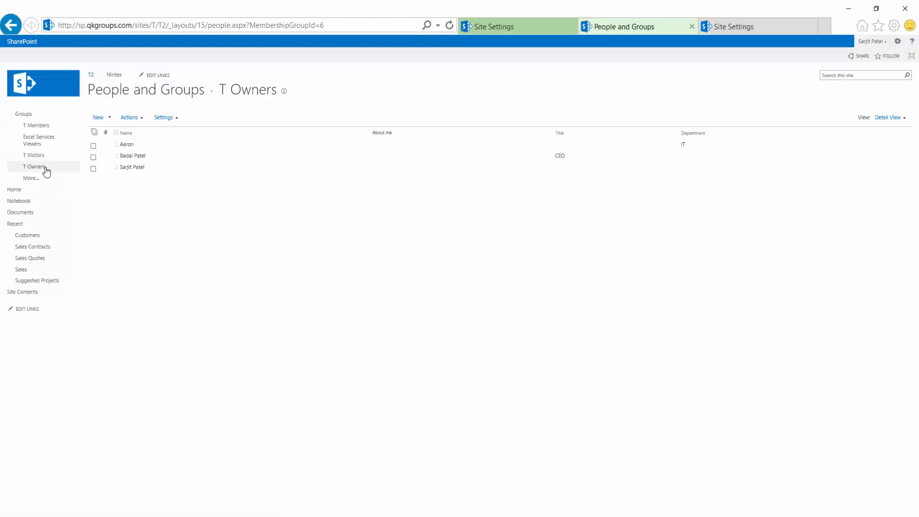
Go back to the T Members group, which lists its single IT member.
{"action": "left_click", "coordinate": [45, 131]}
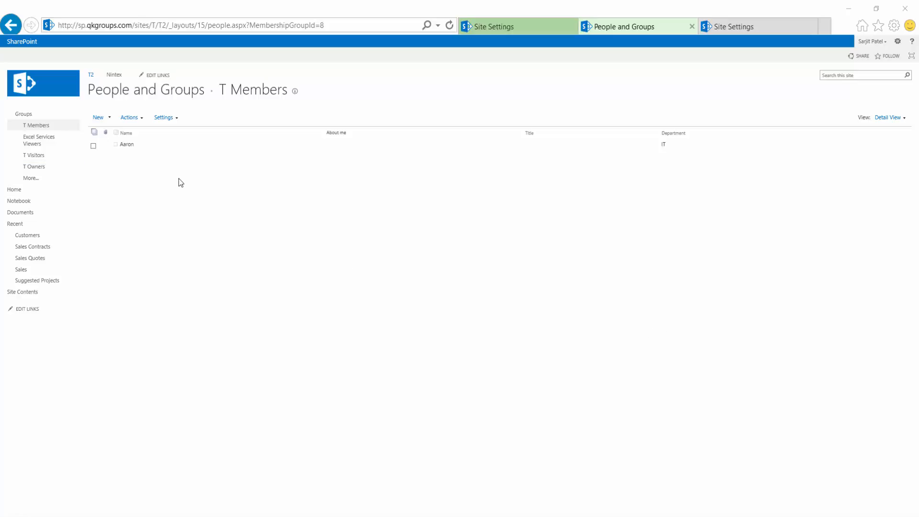
{"action": "left_click", "coordinate": [175, 119]}
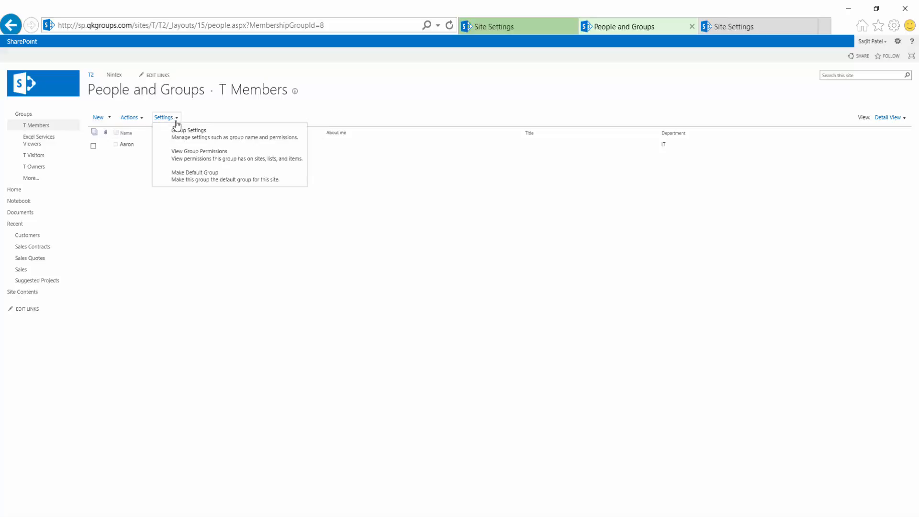
{"action": "left_click", "coordinate": [270, 139]}
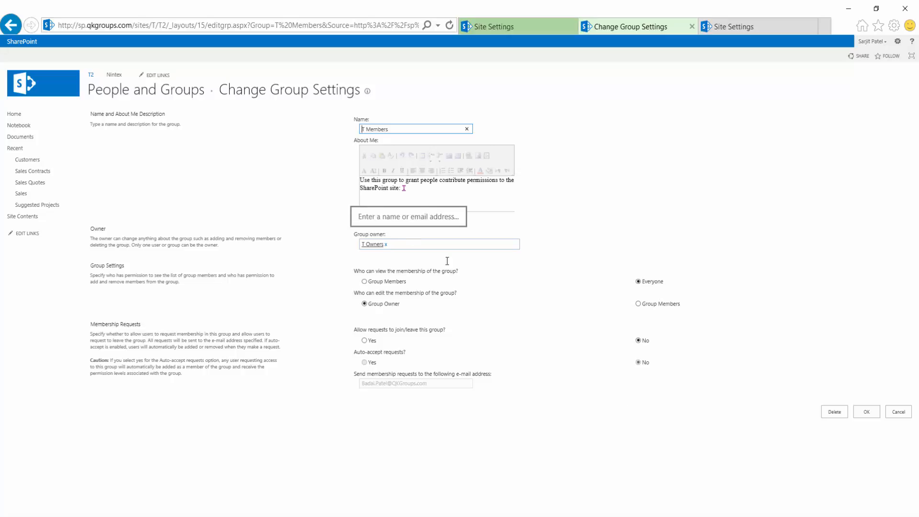
{"action": "left_click", "coordinate": [897, 413]}
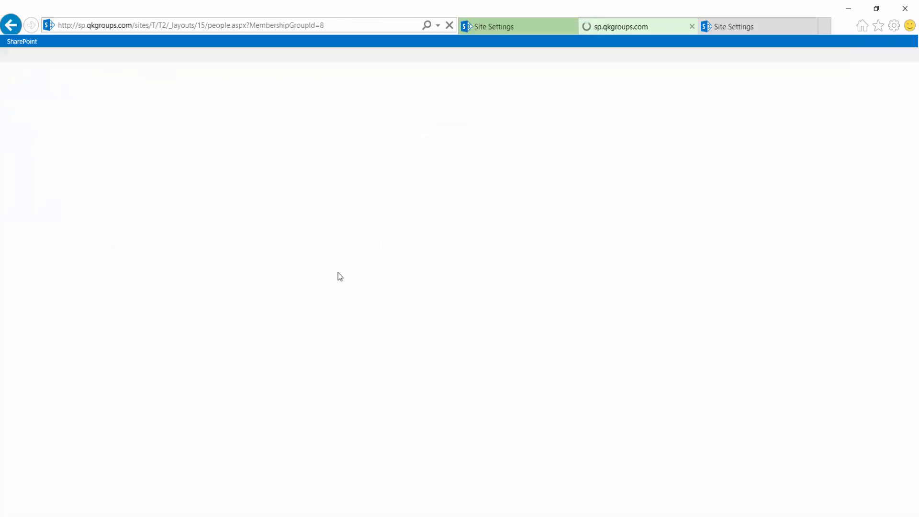
{"action": "left_click", "coordinate": [170, 118]}
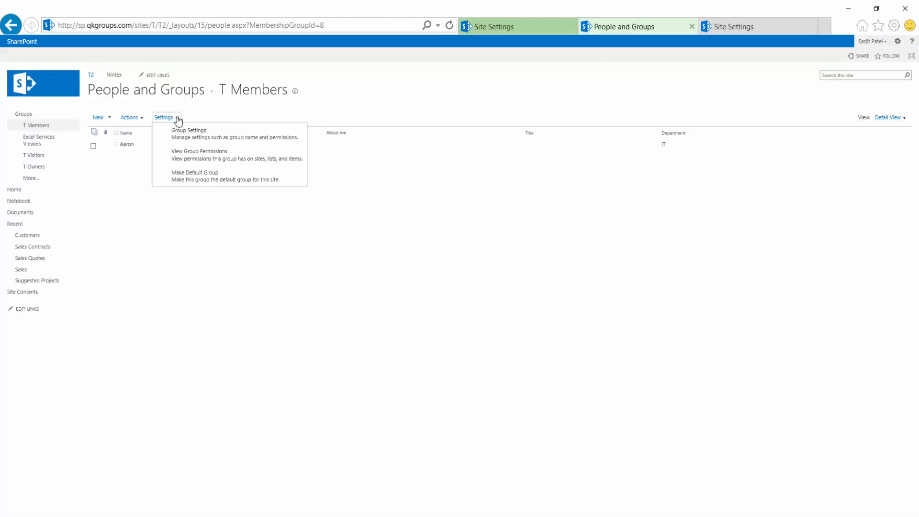
Verify T Members holds Edit permission on site T, then return to the Site Settings tab.
{"action": "left_click", "coordinate": [236, 163]}
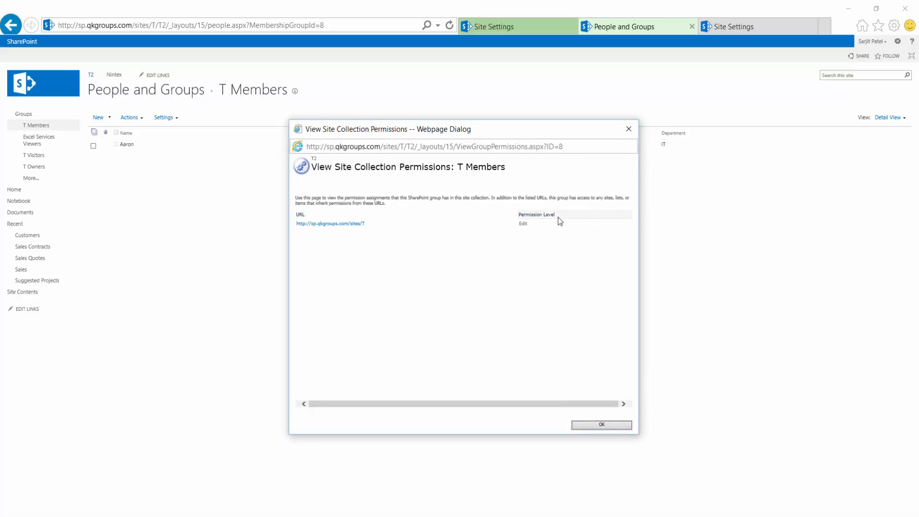
{"action": "left_click", "coordinate": [609, 426]}
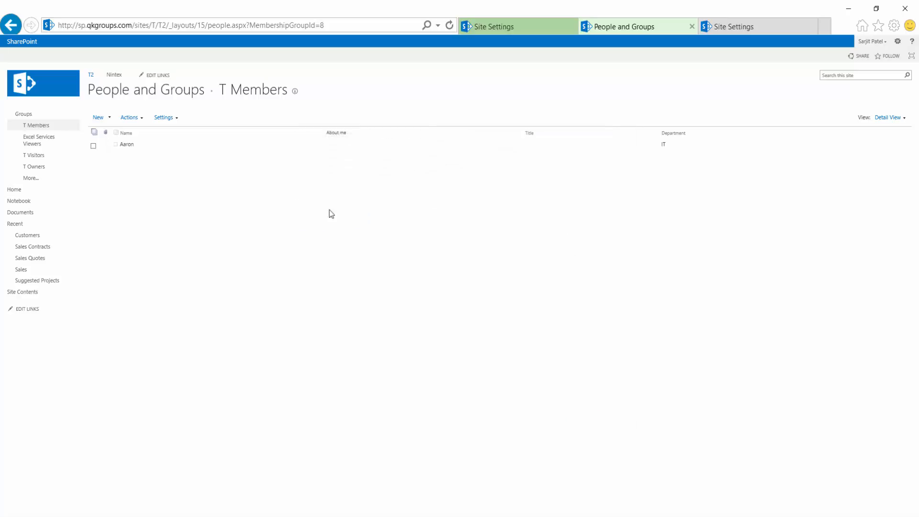
{"action": "left_click", "coordinate": [180, 120]}
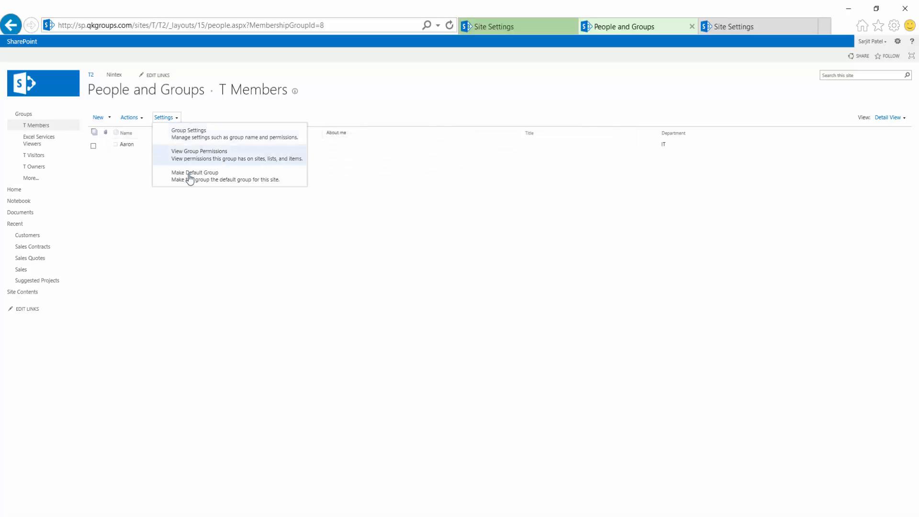
{"action": "left_click", "coordinate": [343, 269]}
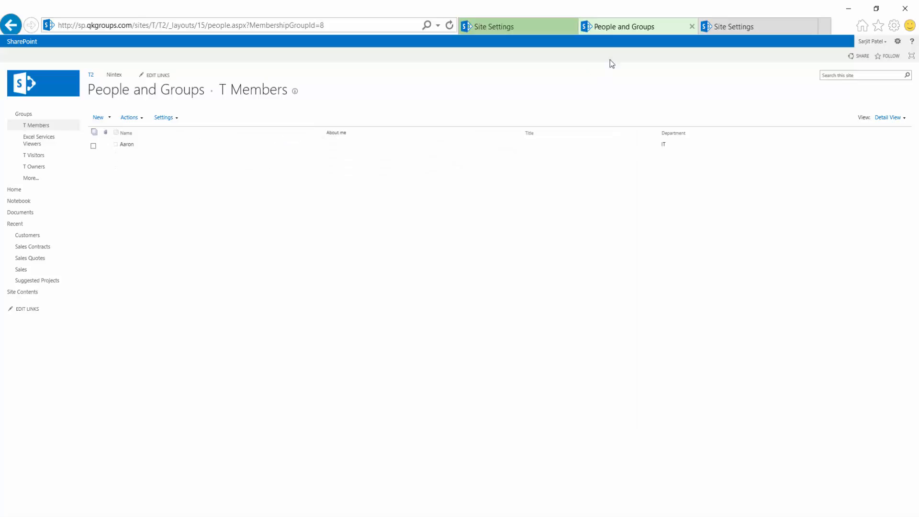
{"action": "left_click", "coordinate": [517, 27]}
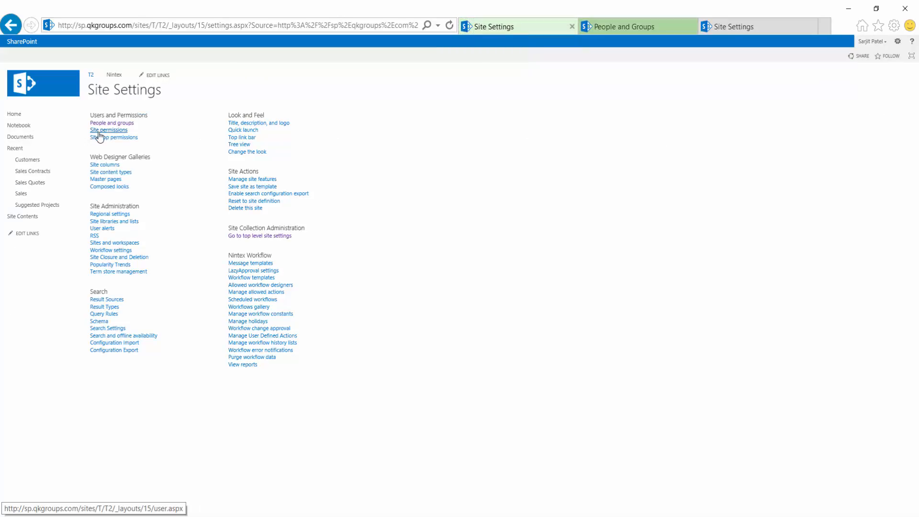
Open T2's site permissions in a new tab, showing its groups and their permission levels.
{"action": "middle_click", "coordinate": [99, 133]}
{"action": "left_click", "coordinate": [668, 28]}
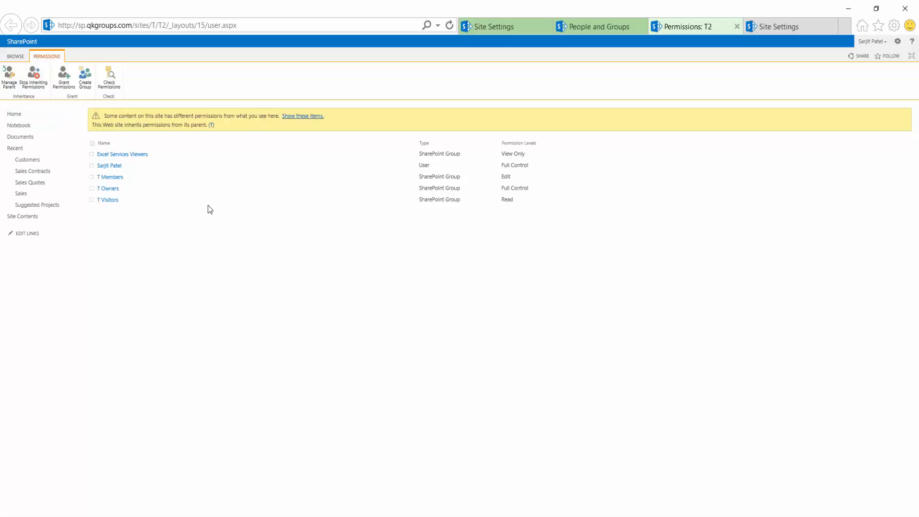
{"action": "left_click", "coordinate": [69, 88]}
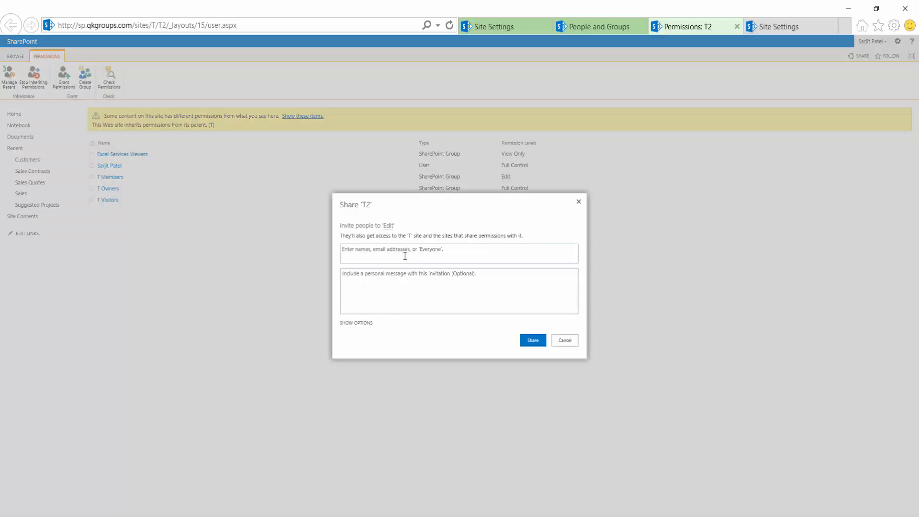
{"action": "left_click", "coordinate": [405, 256]}
{"action": "type", "text": "aaron"}
{"action": "key", "text": "BackSpace"}
{"action": "key", "text": "BackSpace"}
{"action": "key", "text": "BackSpace"}
{"action": "key", "text": "BackSpace"}
{"action": "key", "text": "BackSpace"}
{"action": "left_click", "coordinate": [469, 280]}
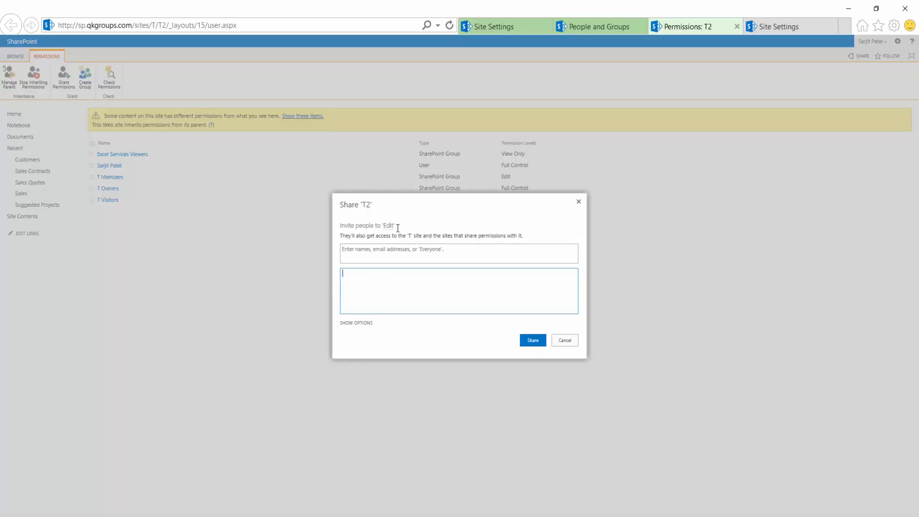
{"action": "left_click", "coordinate": [565, 340]}
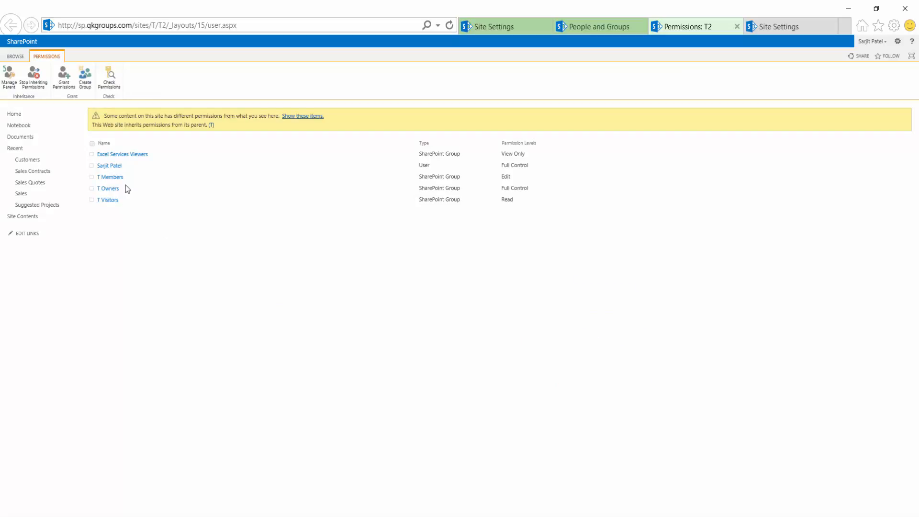
Cancel Create Group without adding a group, then view the parent T site's Permissions page.
{"action": "left_click", "coordinate": [84, 83]}
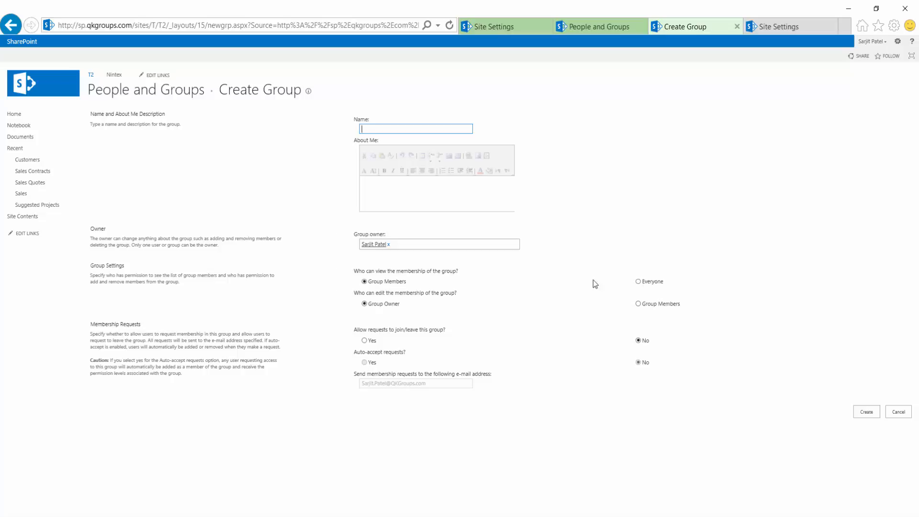
{"action": "left_click", "coordinate": [904, 414]}
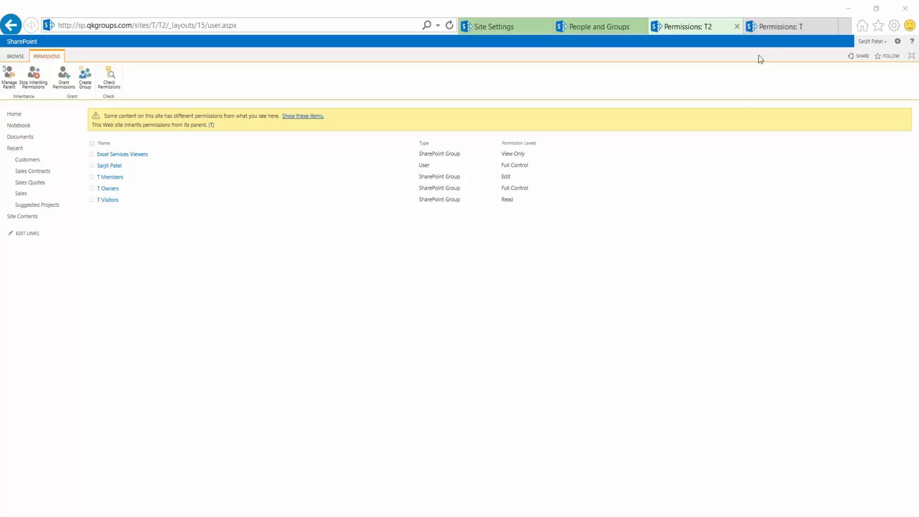
{"action": "left_click", "coordinate": [783, 32]}
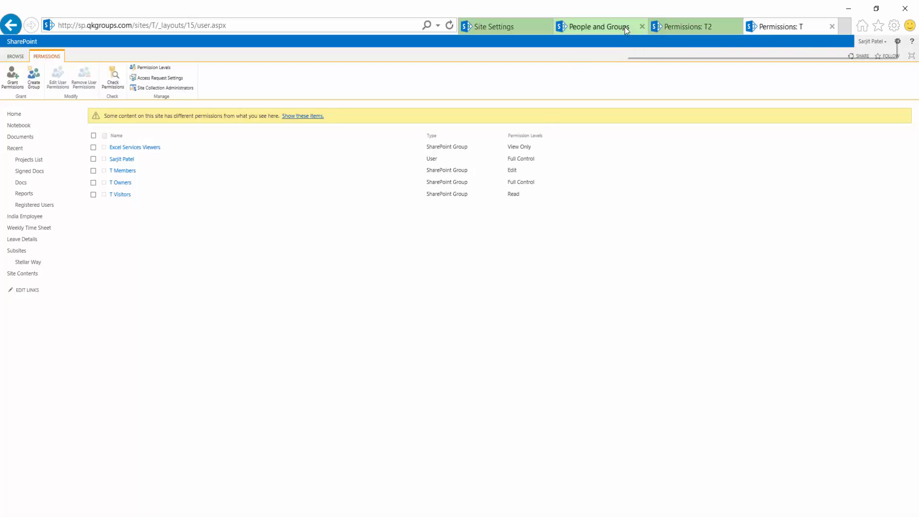
Compare the T2 and T permission pages, then open site T's Permission Levels list.
{"action": "left_click", "coordinate": [668, 29]}
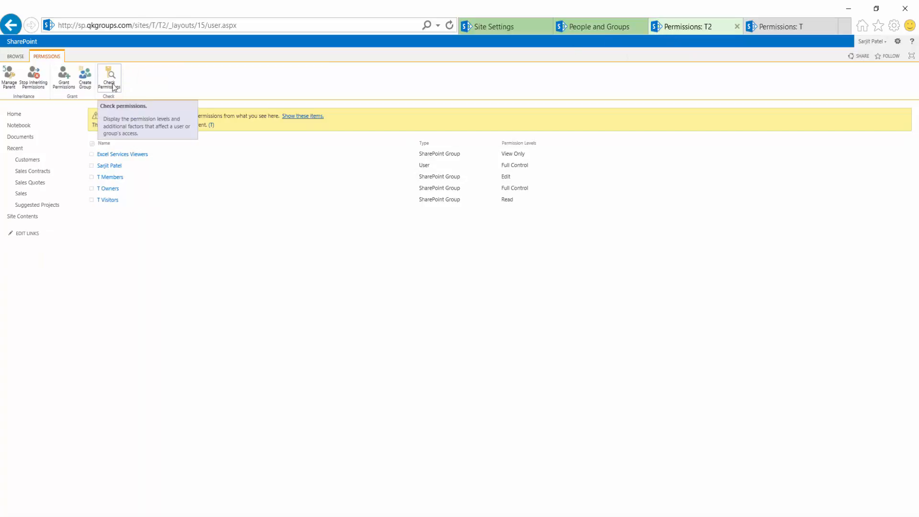
{"action": "left_click", "coordinate": [805, 29]}
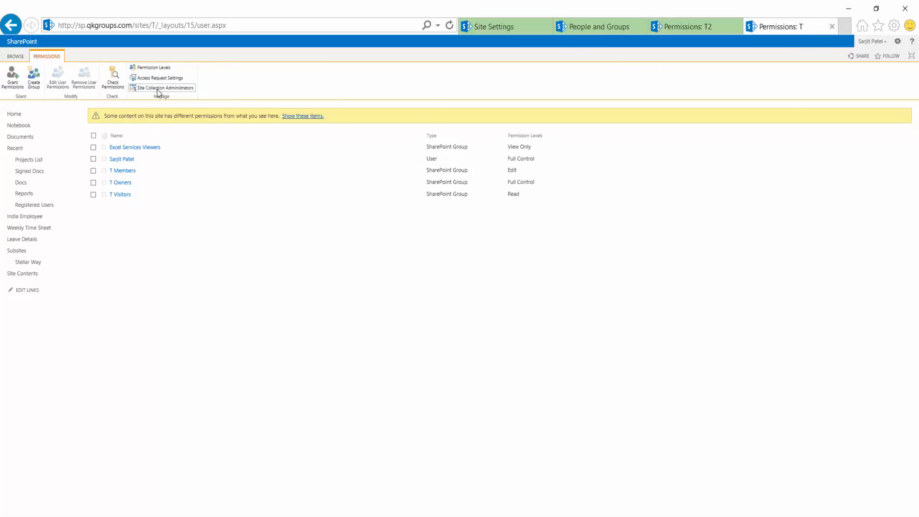
{"action": "left_click", "coordinate": [152, 67]}
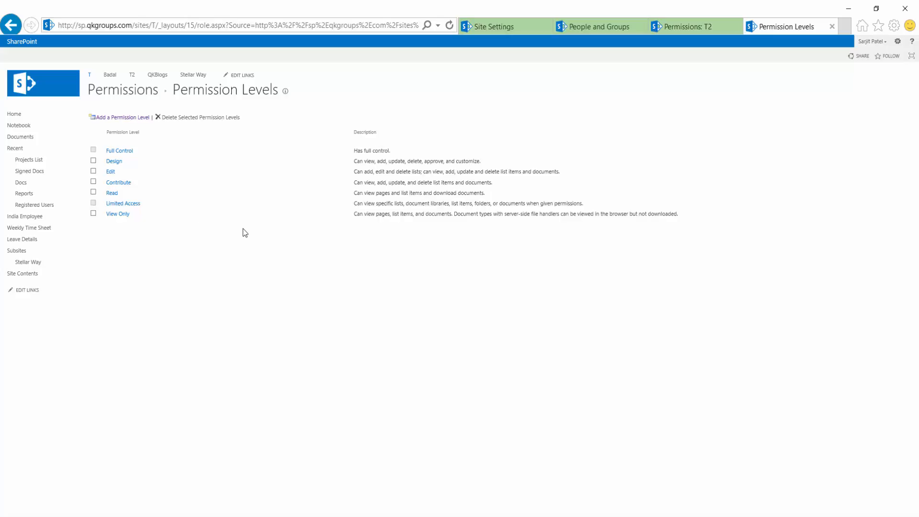
Start a new permission level named 'Top Site Permissions'.
{"action": "left_click", "coordinate": [141, 117]}
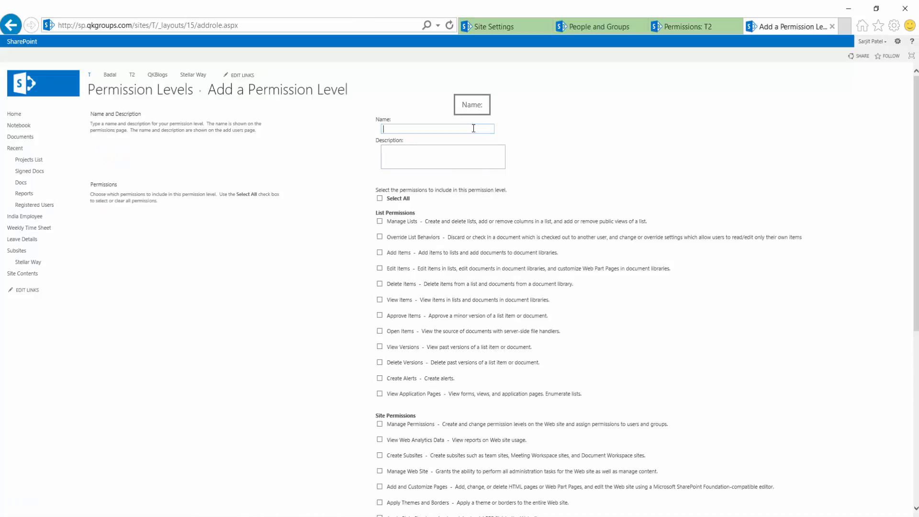
{"action": "type", "text": "Top Site Permissiosn"}
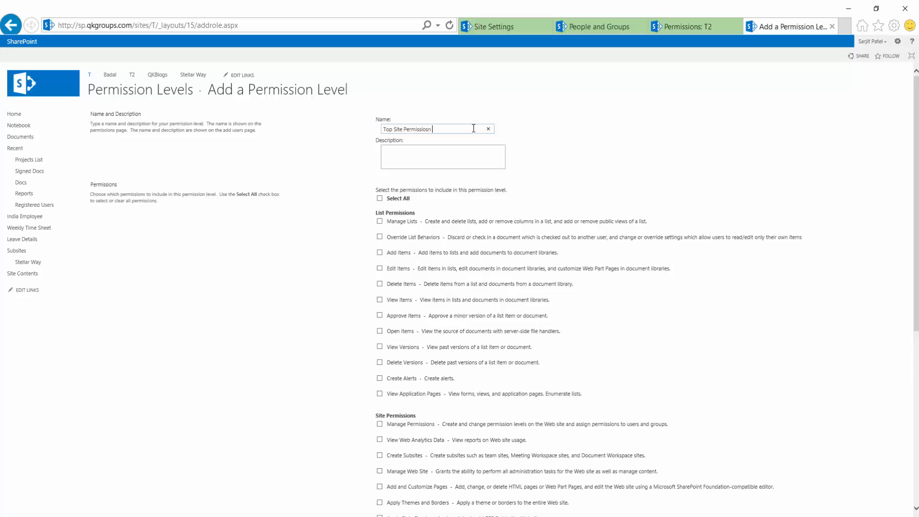
{"action": "key", "text": "BackSpace"}
{"action": "key", "text": "BackSpace"}
{"action": "key", "text": "BackSpace"}
{"action": "type", "text": "ns"}
Include Manage Lists and Override List Behaviors in the new permission level.
{"action": "left_click", "coordinate": [508, 156]}
{"action": "scroll", "coordinate": [649, 158], "scroll_direction": "down", "scroll_amount": 3}
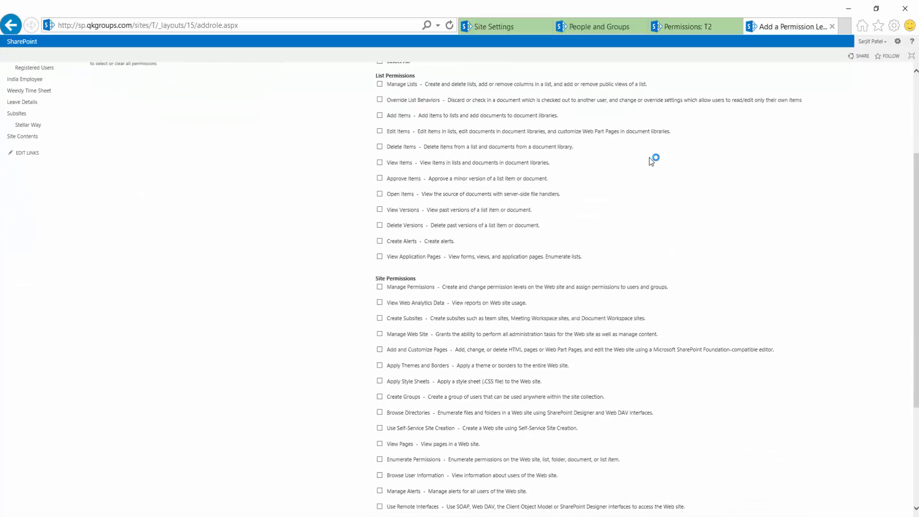
{"action": "scroll", "coordinate": [649, 157], "scroll_direction": "up", "scroll_amount": 2}
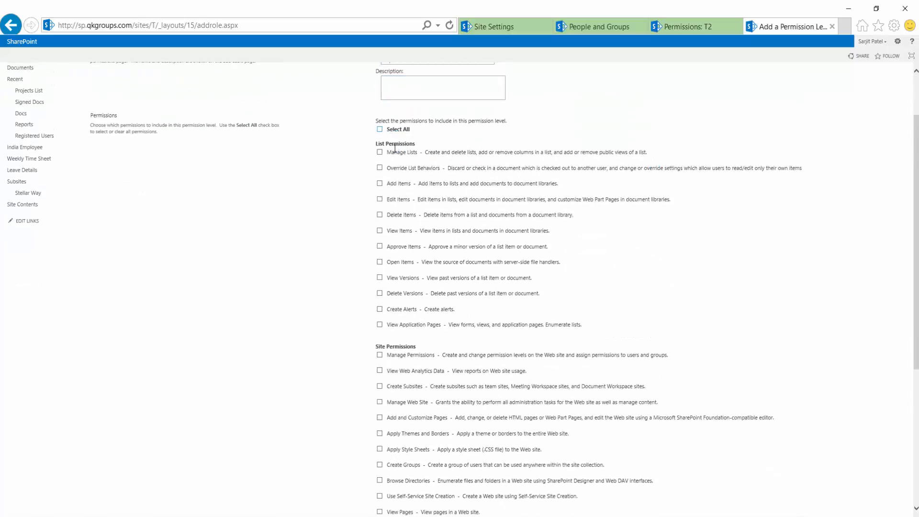
{"action": "left_click", "coordinate": [379, 152]}
{"action": "left_click", "coordinate": [380, 168]}
{"action": "scroll", "coordinate": [449, 151], "scroll_direction": "down", "scroll_amount": 6}
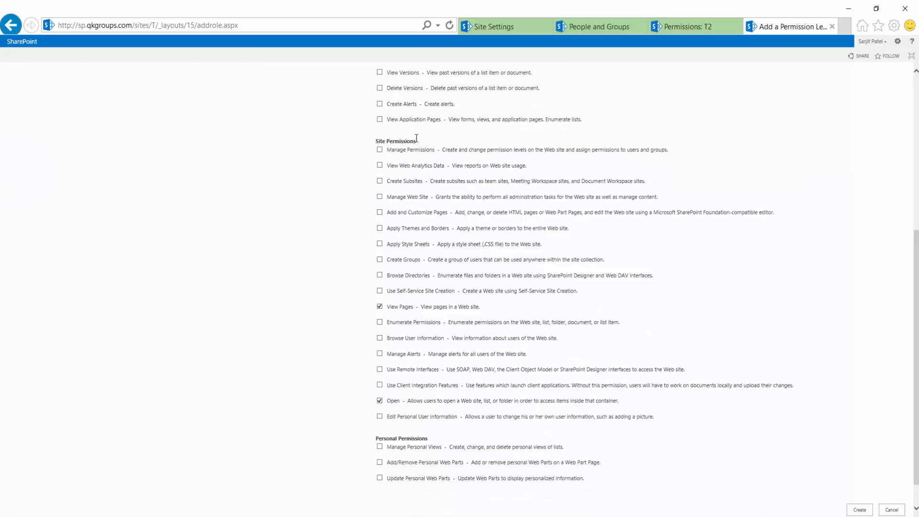
{"action": "scroll", "coordinate": [471, 169], "scroll_direction": "up", "scroll_amount": 6}
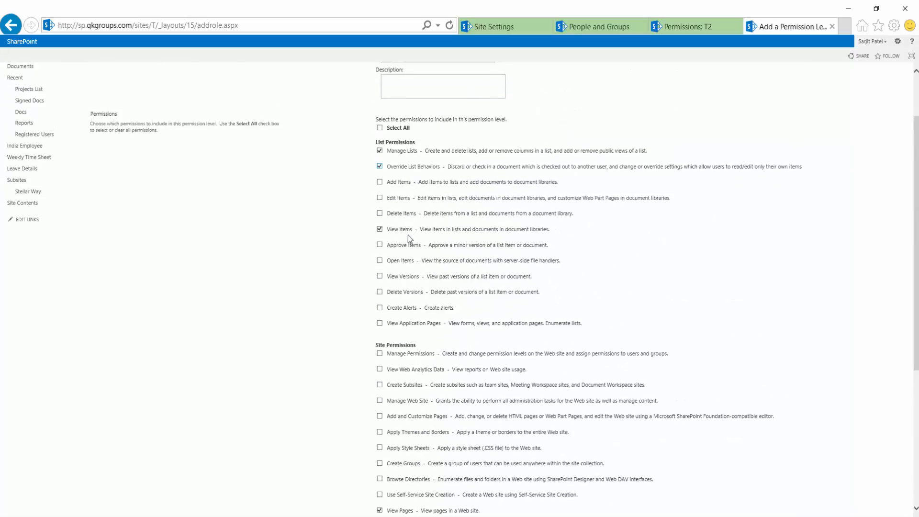
{"action": "scroll", "coordinate": [442, 260], "scroll_direction": "down", "scroll_amount": 6}
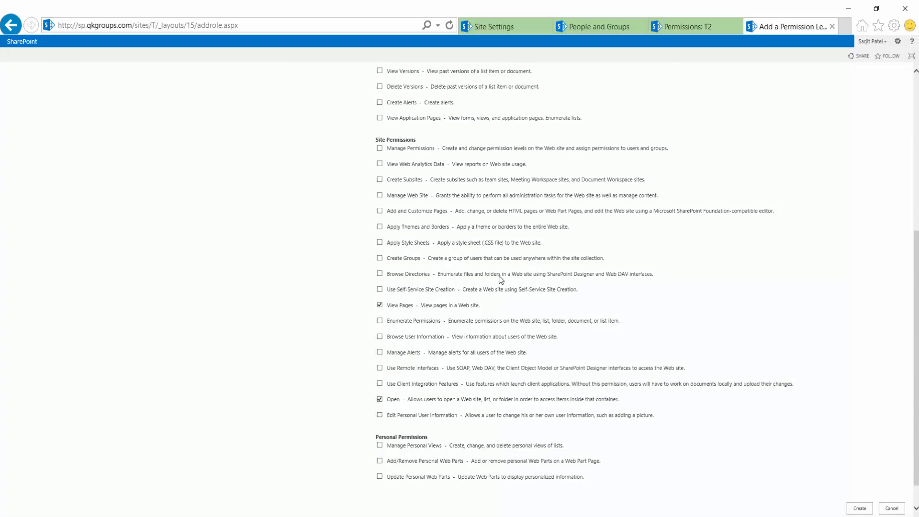
{"action": "scroll", "coordinate": [501, 280], "scroll_direction": "down", "scroll_amount": 1}
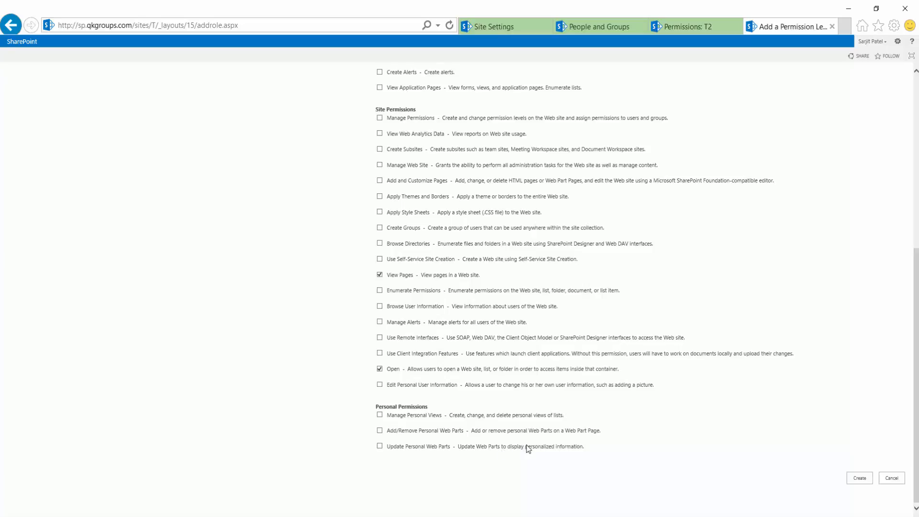
Cancel the Add a Permission Level form without saving the new level.
{"action": "left_click", "coordinate": [893, 476]}
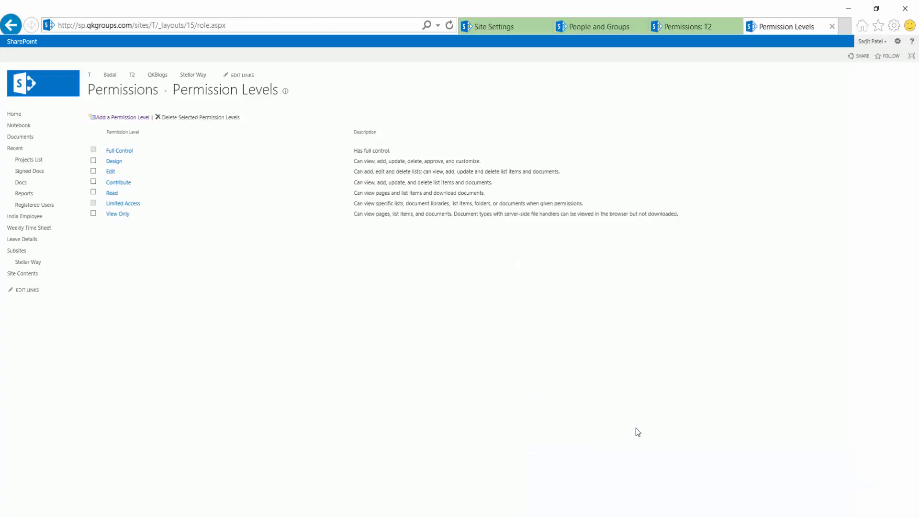